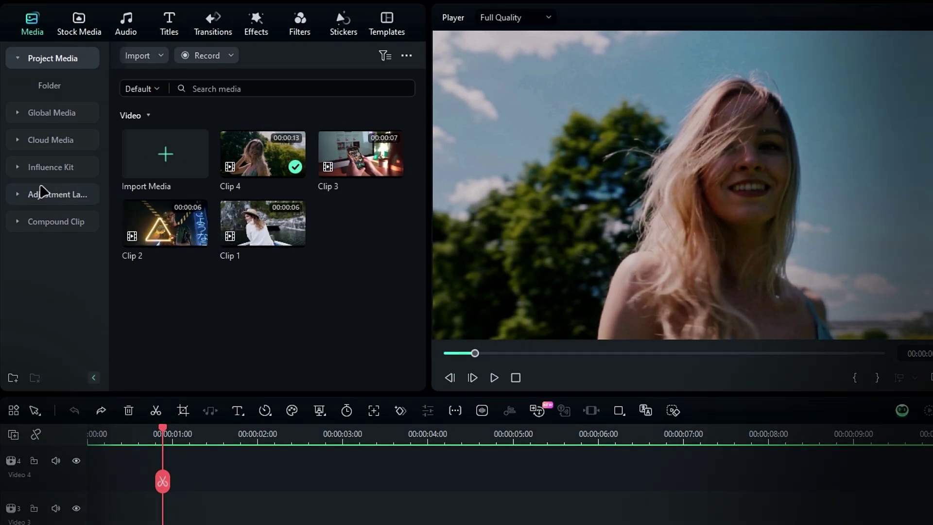
- Place an Adjustment Layer preset on Video 3 and stretch it across Clip 4
{"action": "left_click", "coordinate": [55, 167]}
{"action": "left_click_drag", "start_coordinate": [152, 133], "coordinate": [77, 356]}
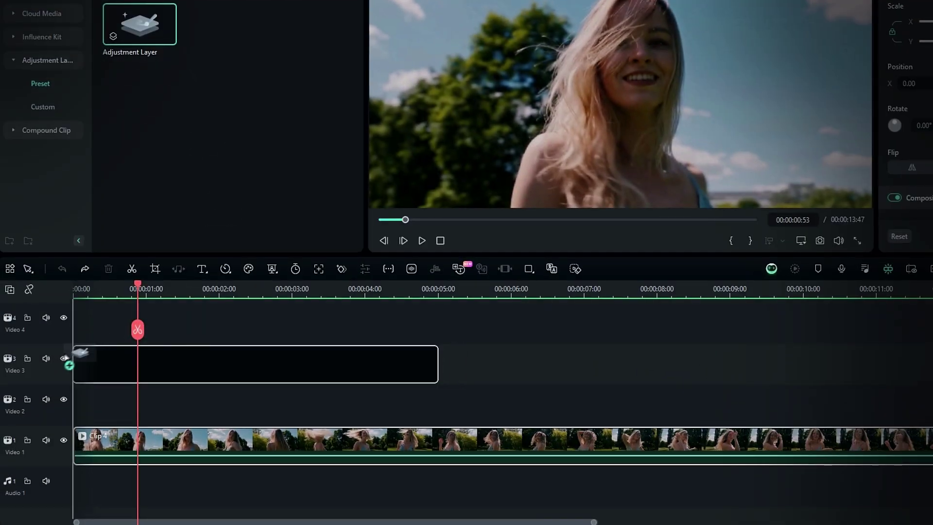
{"action": "left_click_drag", "start_coordinate": [437, 363], "coordinate": [875, 365]}
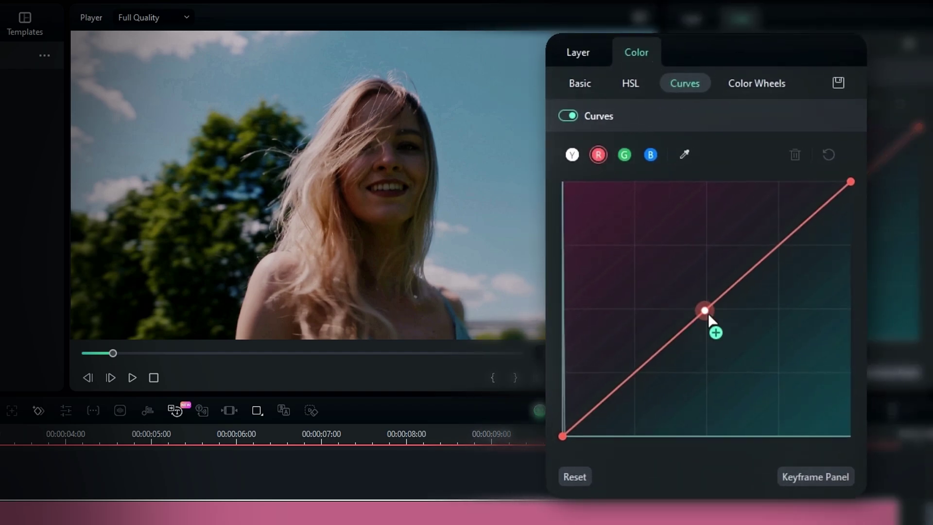
- Warm the footage by raising the red curve and lowering the blue curve
{"action": "left_click_drag", "start_coordinate": [704, 311], "coordinate": [695, 299]}
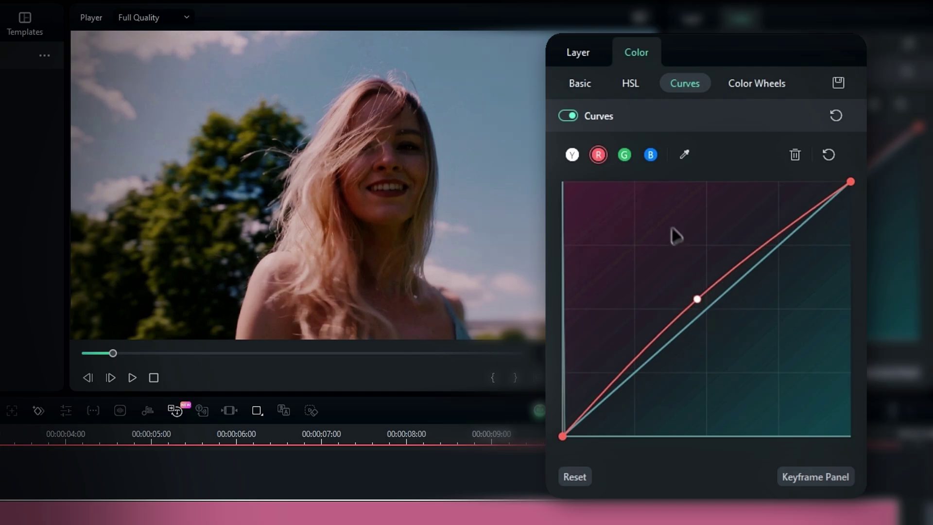
{"action": "left_click", "coordinate": [651, 155]}
{"action": "left_click_drag", "start_coordinate": [709, 310], "coordinate": [717, 324]}
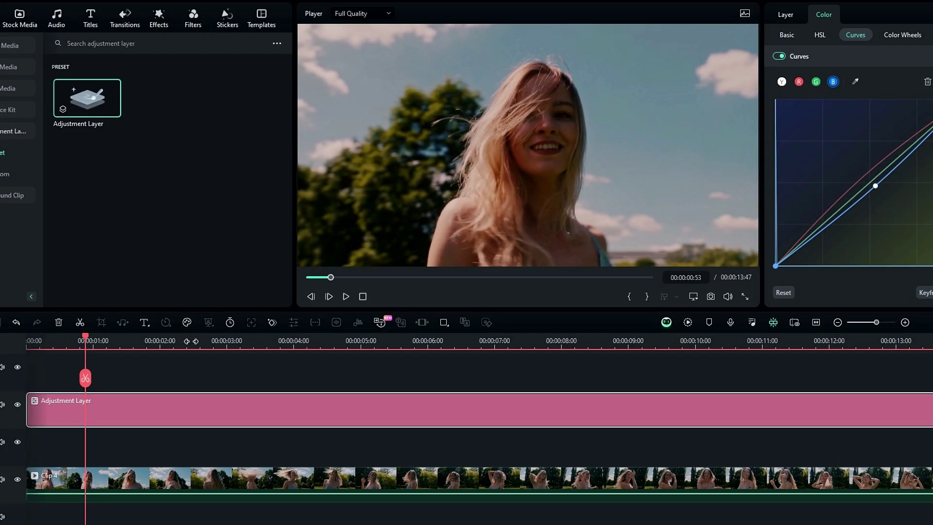
{"action": "mouse_move", "coordinate": [80, 344]}
{"action": "left_mouse_down"}
{"action": "mouse_move", "coordinate": [316, 343]}
{"action": "mouse_move", "coordinate": [279, 343]}
{"action": "left_mouse_up"}
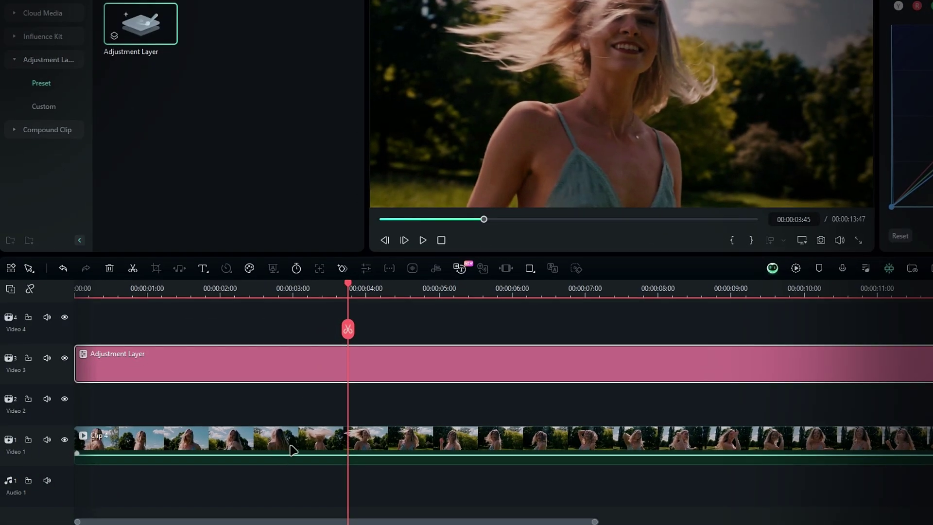
- Duplicate Clip 4 onto Video 2 with Ctrl+D and hide the Video 1 track
{"action": "left_click", "coordinate": [293, 449]}
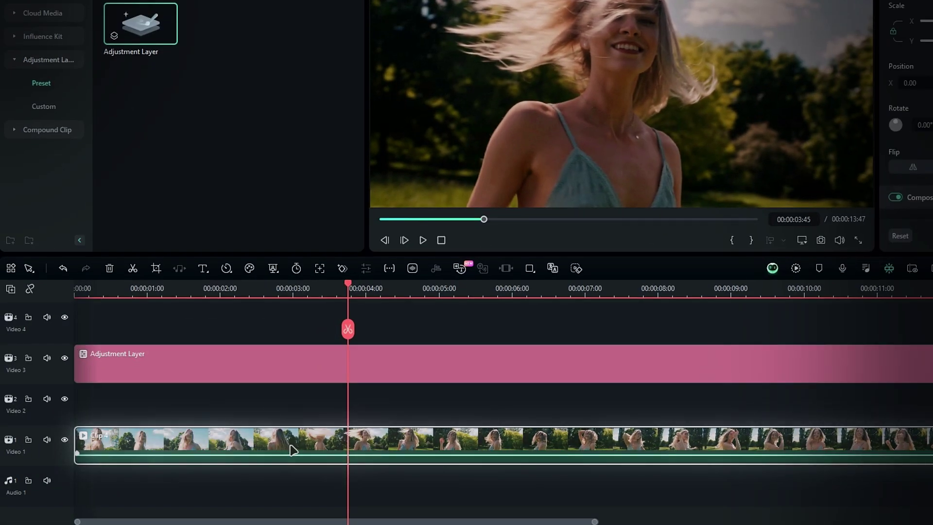
{"action": "key", "text": "ctrl+d"}
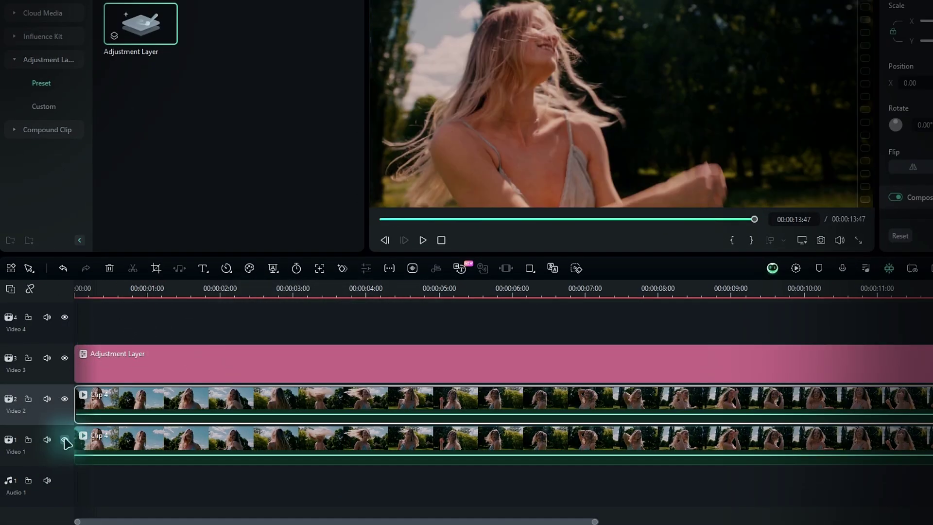
{"action": "left_click", "coordinate": [65, 440]}
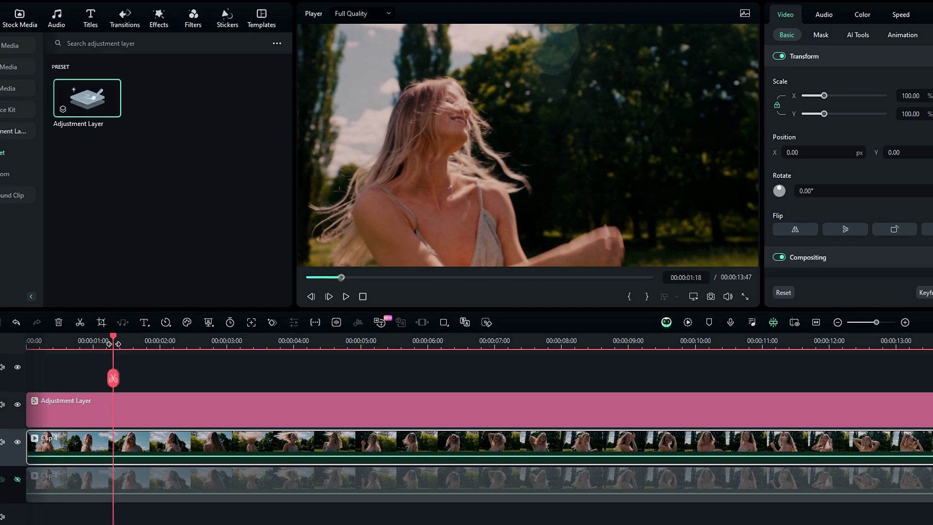
{"action": "left_click_drag", "start_coordinate": [110, 362], "coordinate": [258, 362]}
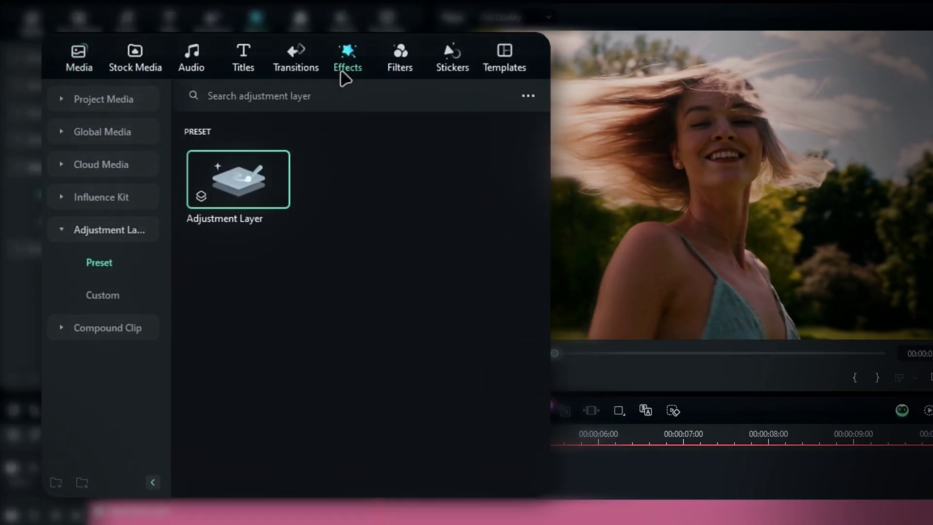
- Search the effects for 'blur' and apply Basic Blur to the Video 2 clip
{"action": "left_click", "coordinate": [346, 57]}
{"action": "left_click", "coordinate": [122, 136]}
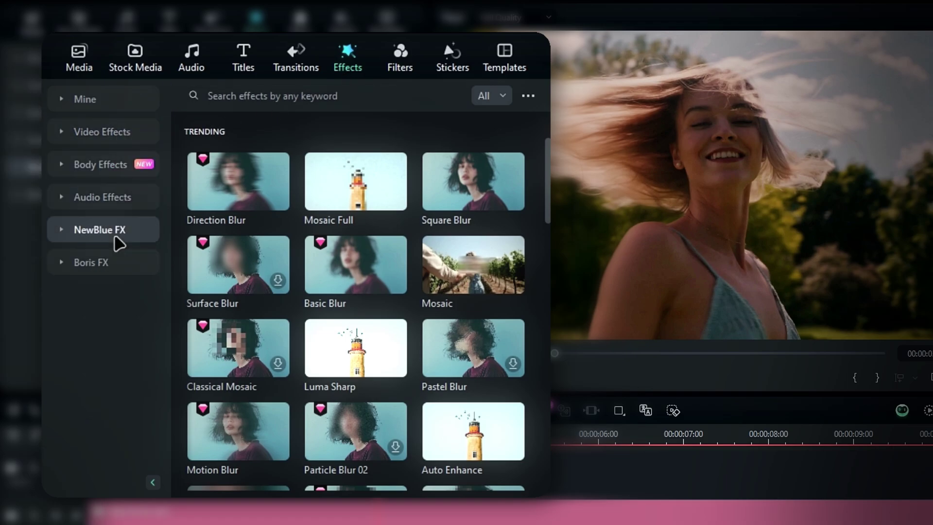
{"action": "left_click", "coordinate": [96, 219]}
{"action": "left_click", "coordinate": [110, 360]}
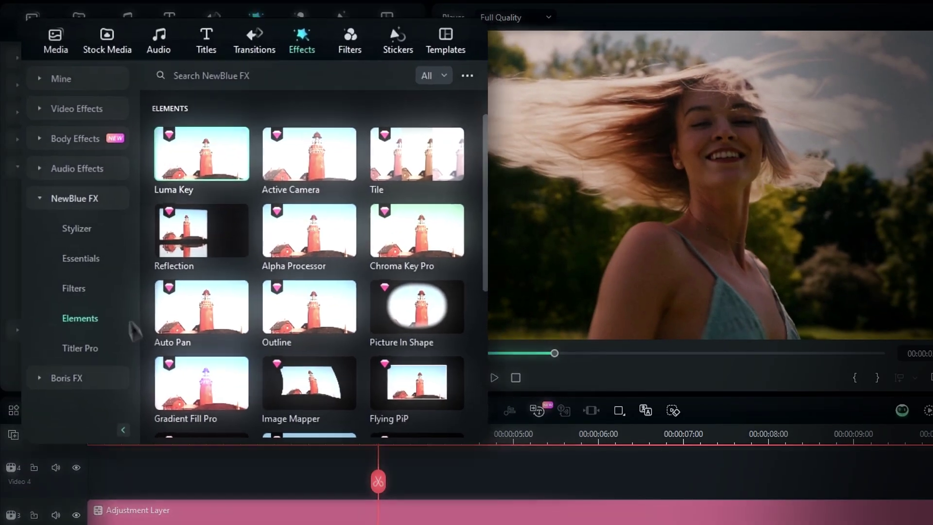
{"action": "left_click", "coordinate": [77, 109]}
{"action": "left_click", "coordinate": [214, 95]}
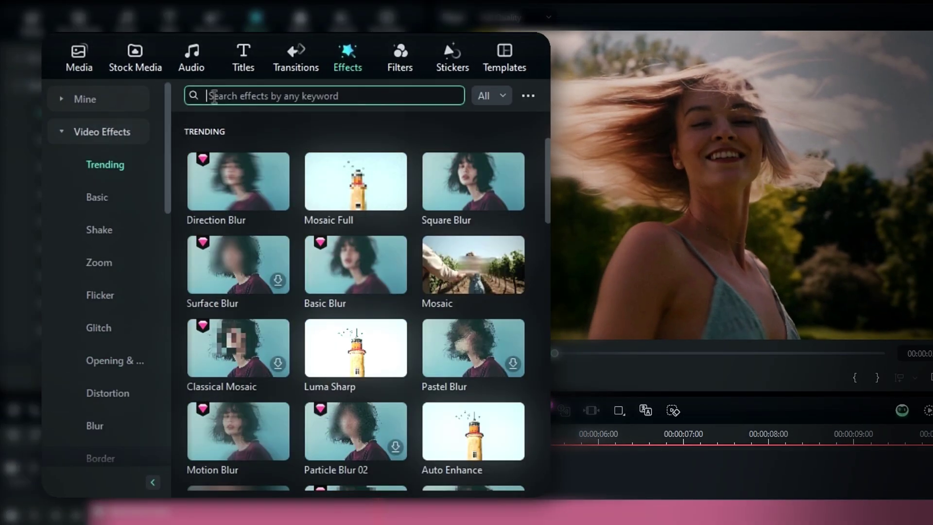
{"action": "type", "text": "blur"}
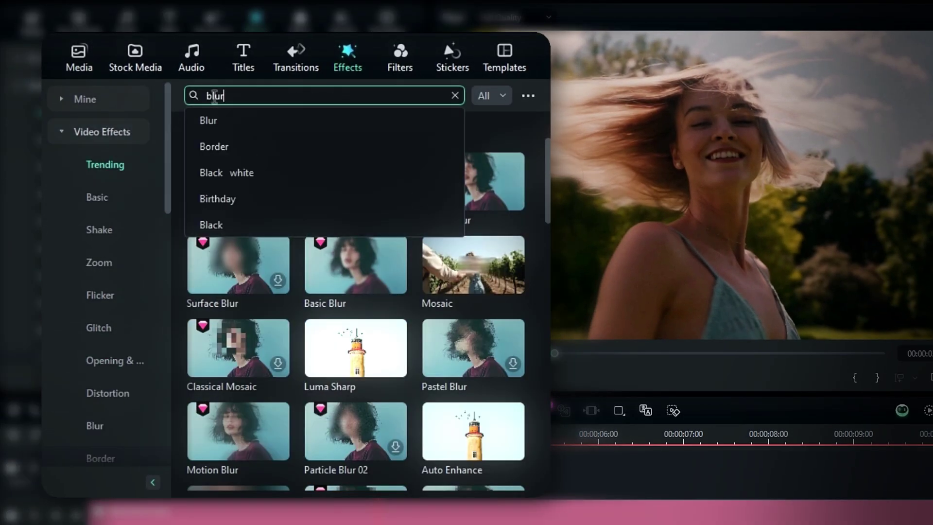
{"action": "key", "text": "Return"}
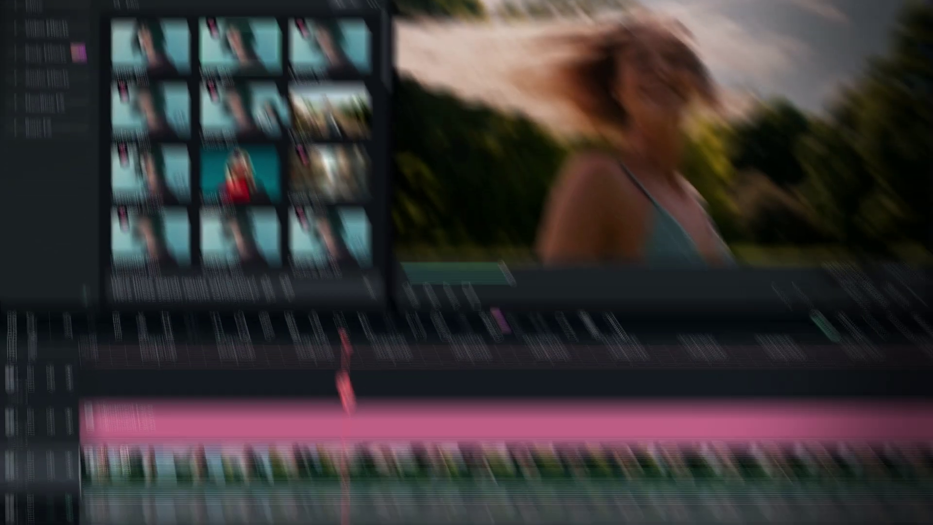
{"action": "left_click_drag", "start_coordinate": [363, 164], "coordinate": [261, 402]}
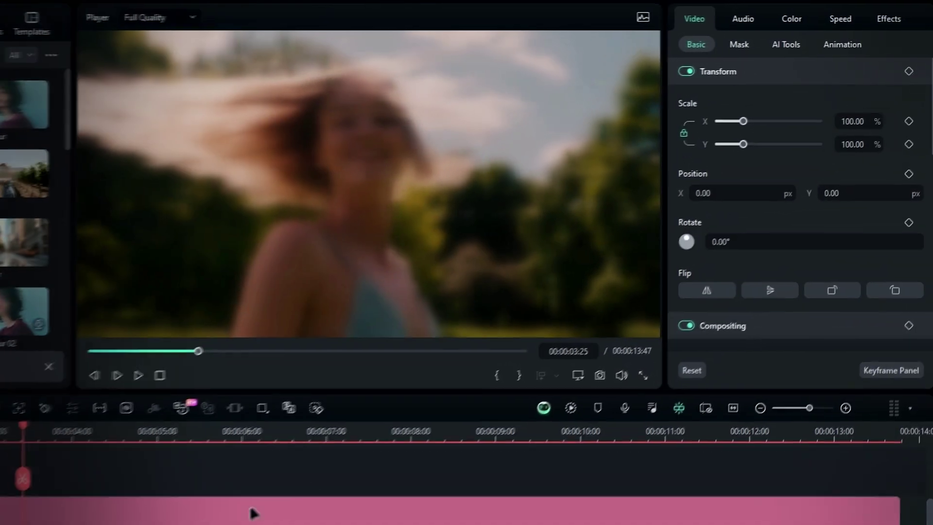
- Disable Basic Blur and set the Luma Key threshold to 35 with more softening
{"action": "left_click", "coordinate": [815, 50]}
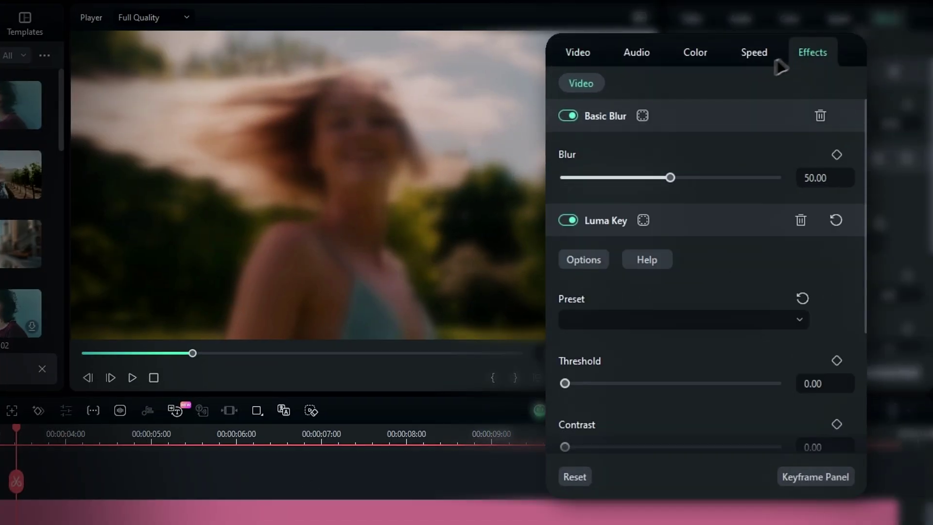
{"action": "left_click", "coordinate": [569, 116]}
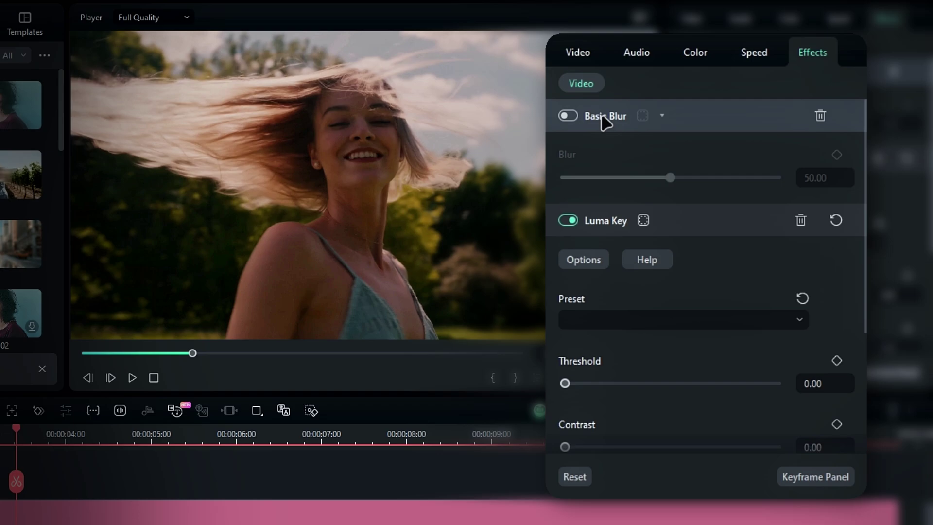
{"action": "left_click", "coordinate": [605, 116]}
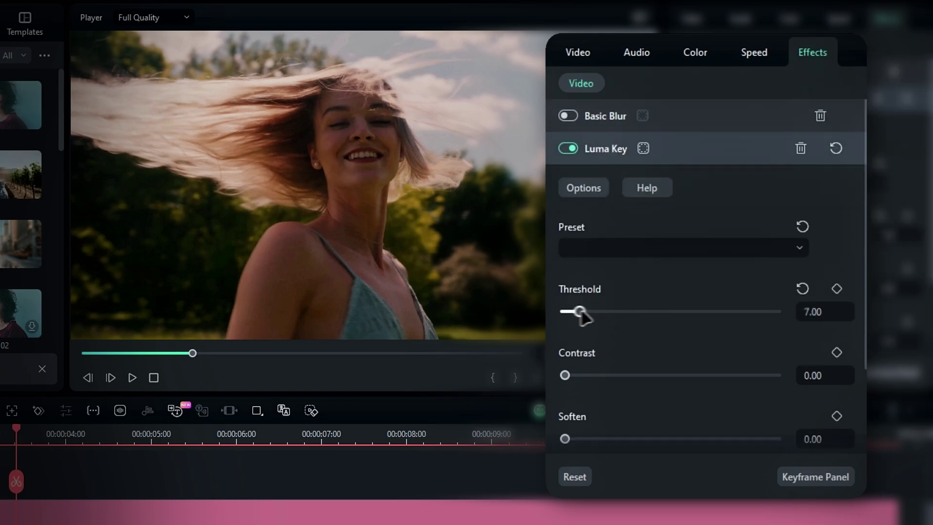
{"action": "left_click_drag", "start_coordinate": [581, 314], "coordinate": [631, 314]}
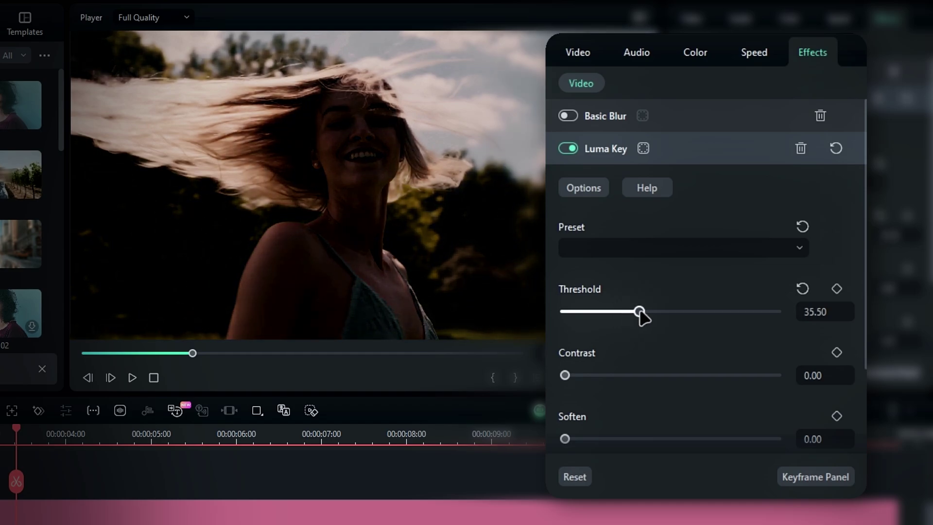
{"action": "double_click", "coordinate": [817, 312]}
{"action": "type", "text": "35"}
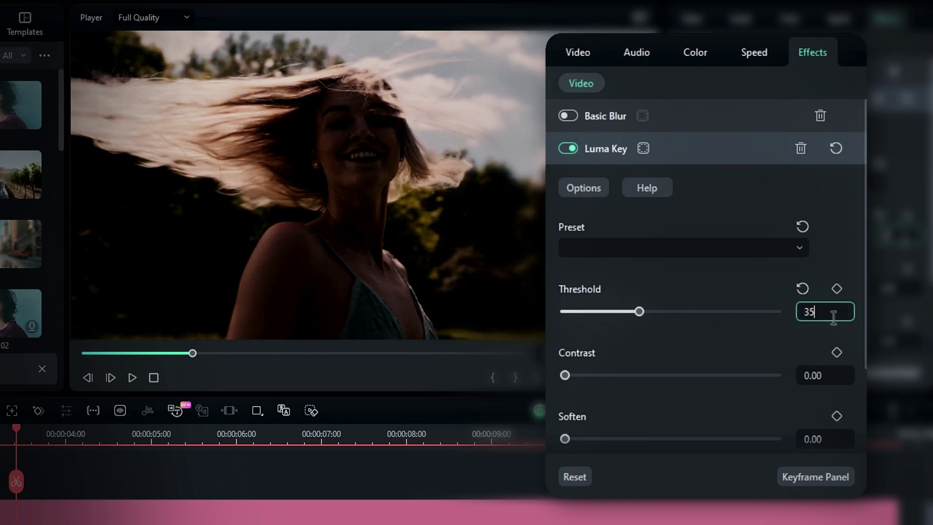
{"action": "key", "text": "Return"}
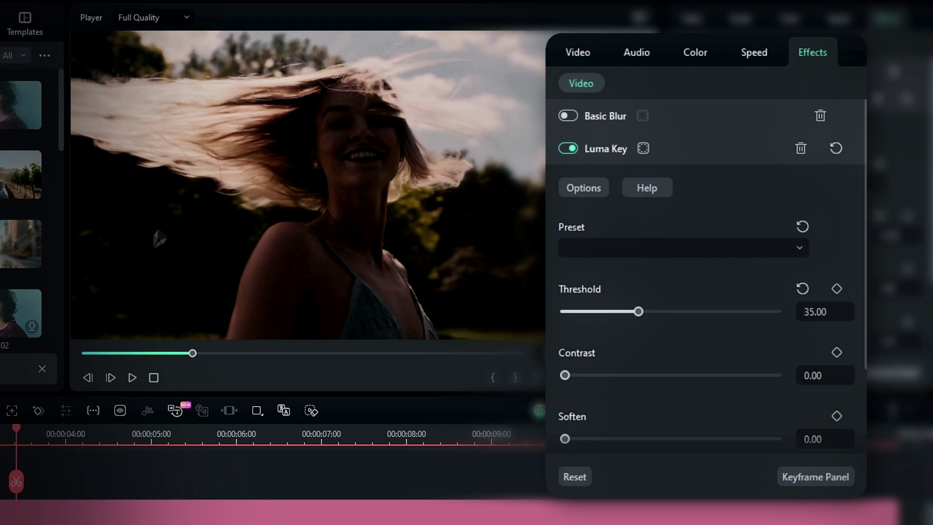
{"action": "scroll", "coordinate": [587, 398], "scroll_direction": "down", "scroll_amount": 1}
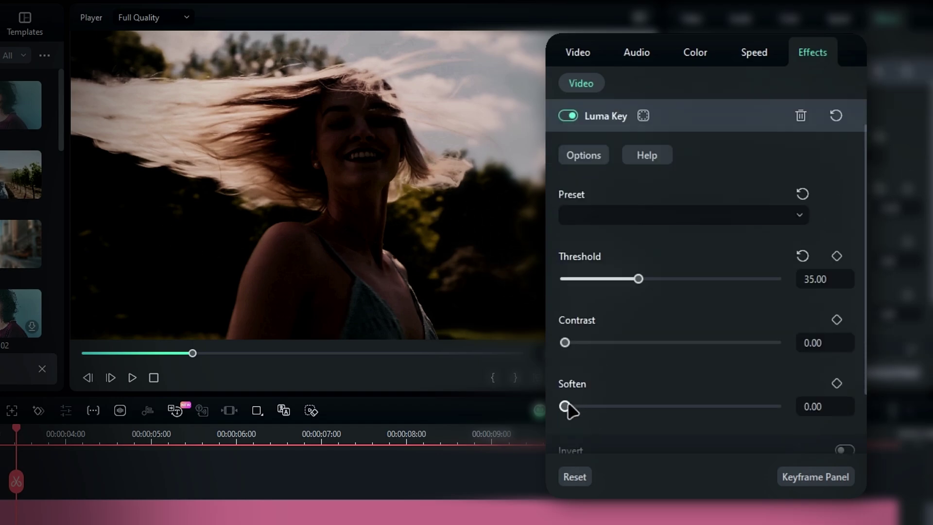
{"action": "left_click_drag", "start_coordinate": [566, 407], "coordinate": [582, 409]}
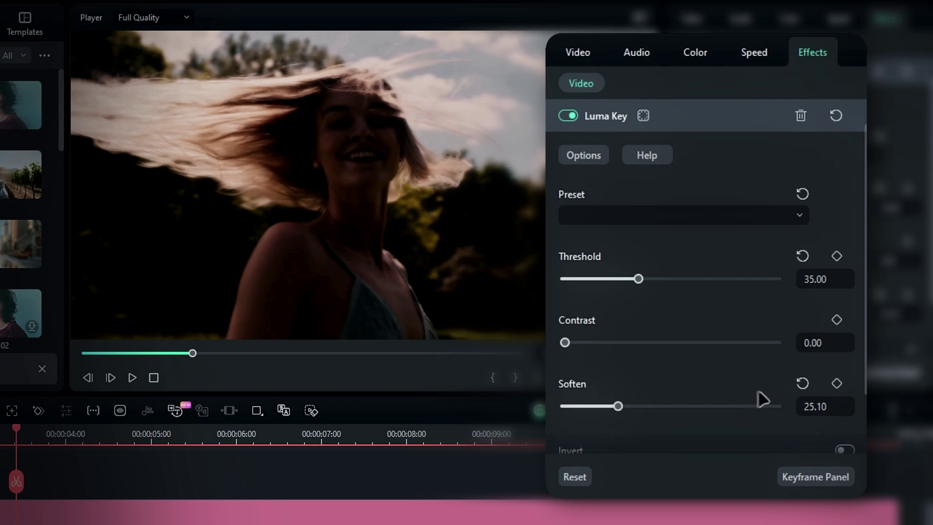
{"action": "left_click", "coordinate": [815, 408]}
{"action": "type", "text": "25"}
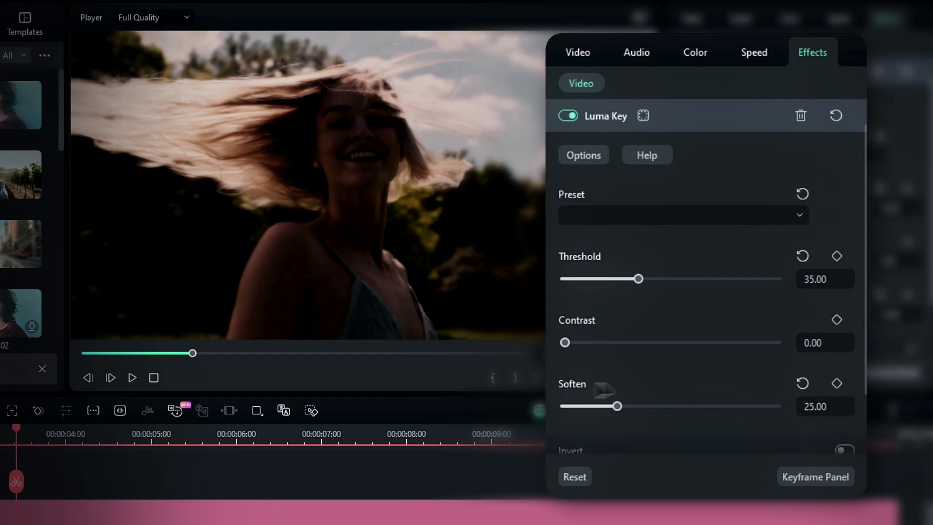
- Re-enable Basic Blur and lower its amount to about 10.42 for a soft glow
{"action": "left_click", "coordinate": [605, 117]}
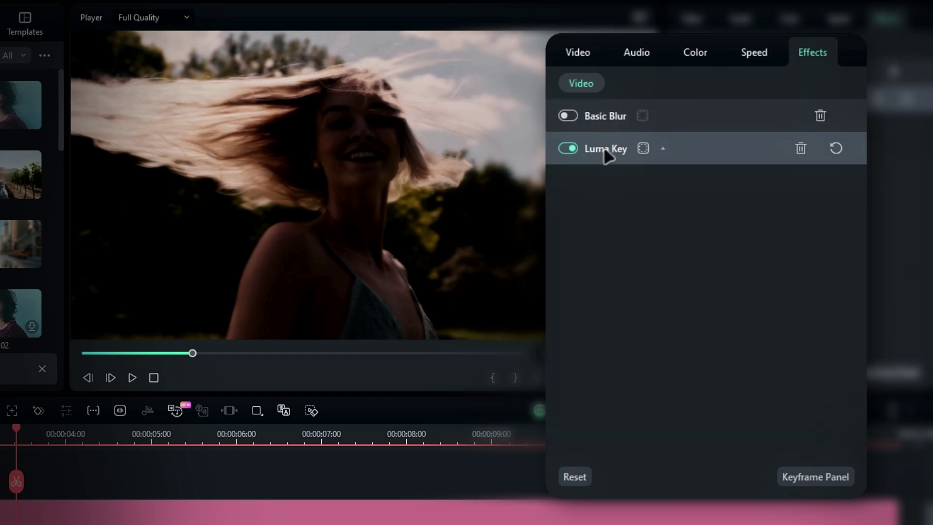
{"action": "left_click", "coordinate": [607, 121]}
{"action": "left_click", "coordinate": [567, 115]}
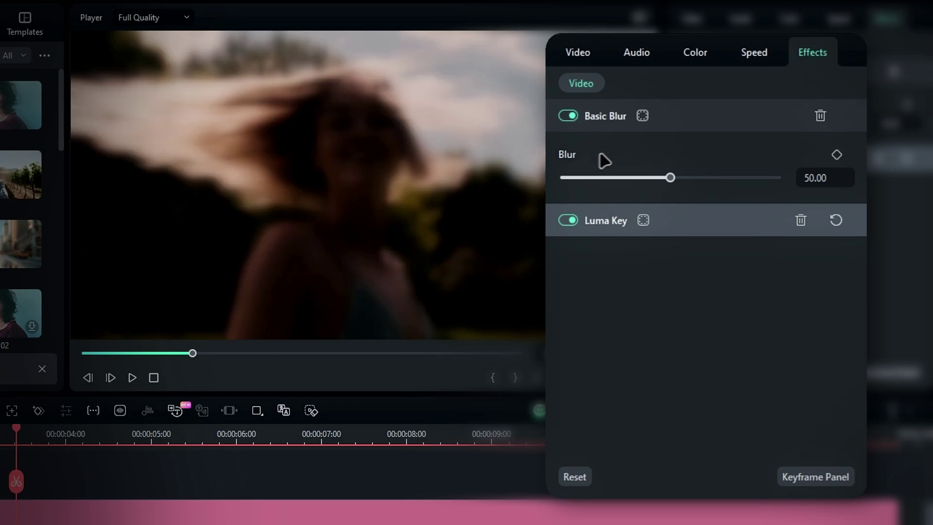
{"action": "left_click_drag", "start_coordinate": [672, 179], "coordinate": [609, 180]}
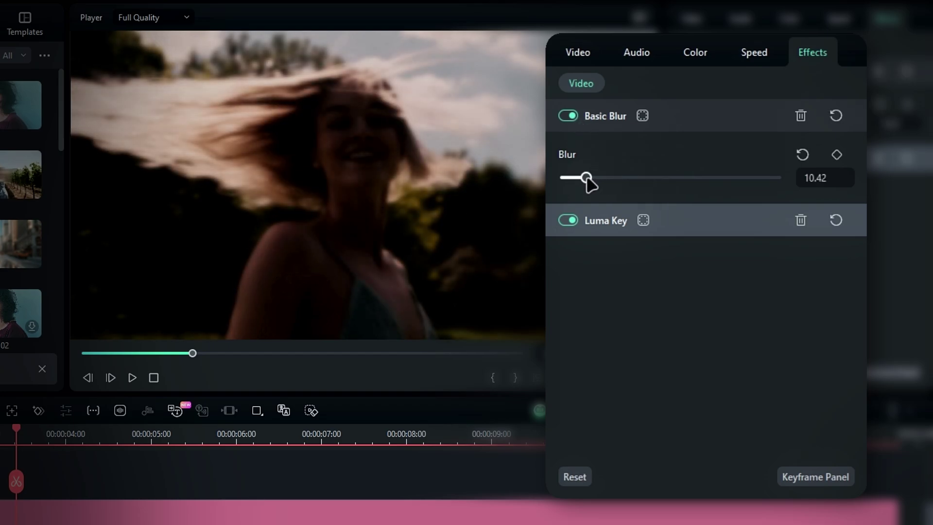
{"action": "double_click", "coordinate": [815, 178]}
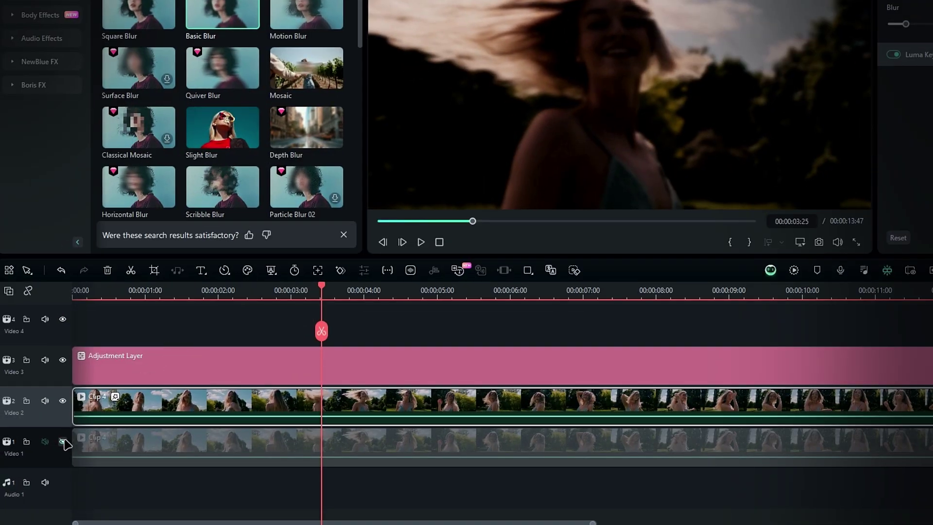
- Unhide Video 1, then toggle Video 2's visibility to compare the glow
{"action": "left_click", "coordinate": [64, 442]}
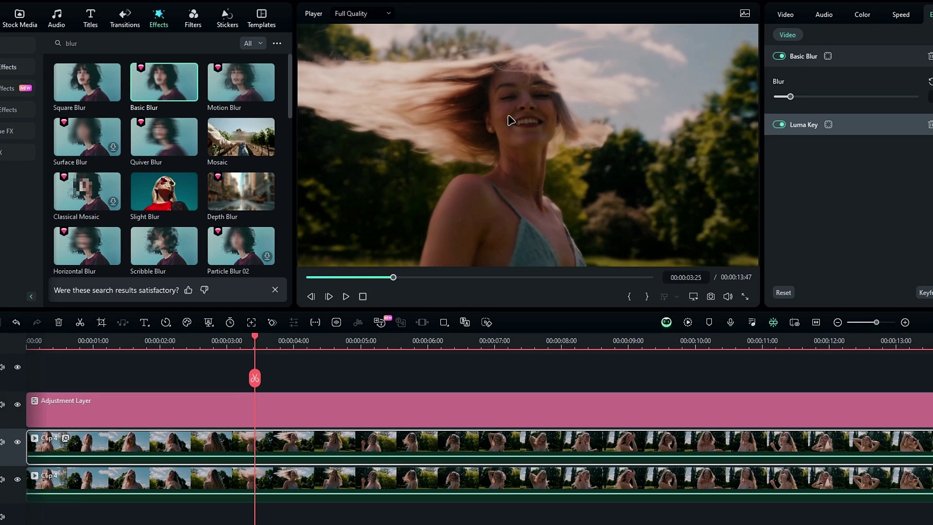
{"action": "left_click", "coordinate": [18, 443]}
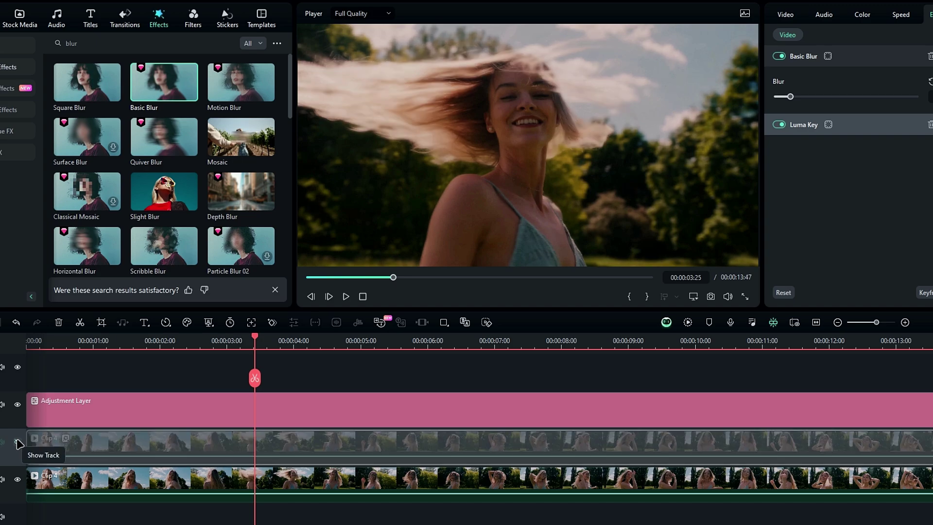
{"action": "left_click", "coordinate": [18, 444]}
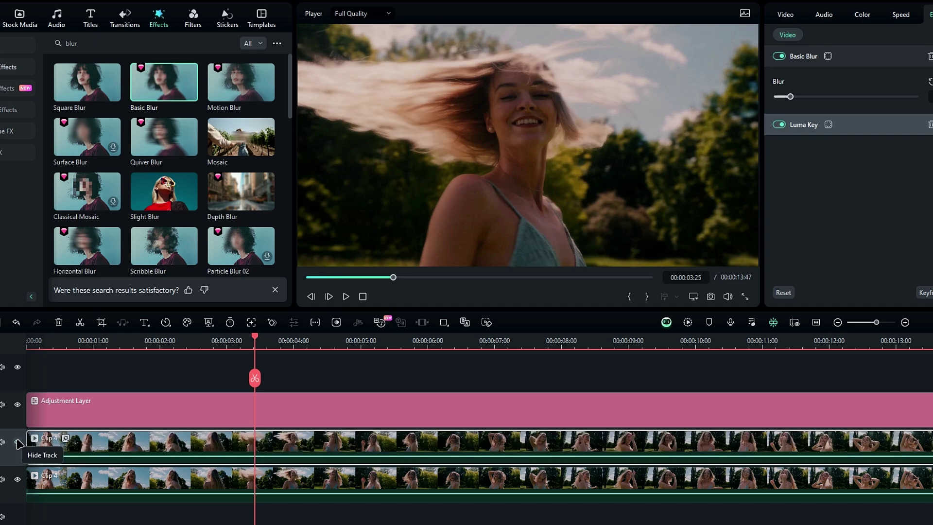
{"action": "left_click", "coordinate": [18, 443]}
{"action": "left_click", "coordinate": [18, 443]}
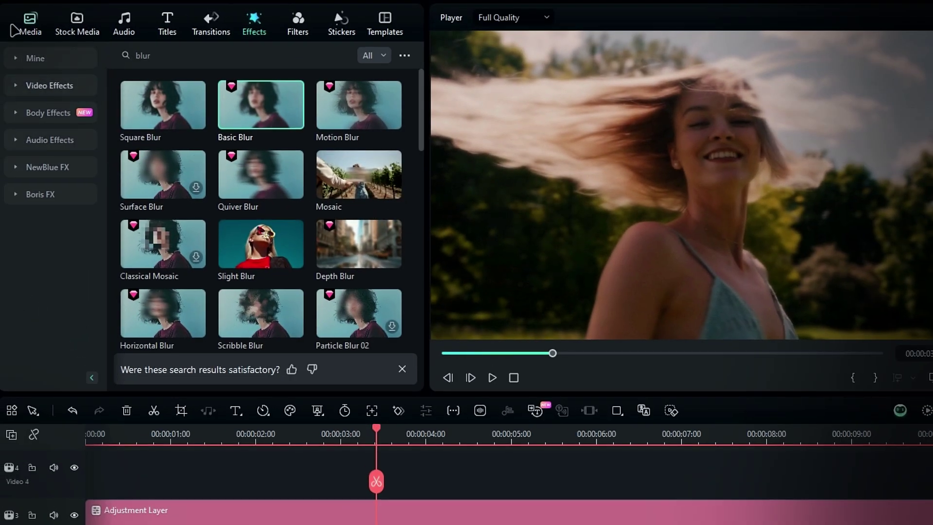
- Drag an Adjustment Layer preset above the first layer and give it a yellow mark
{"action": "left_click", "coordinate": [15, 30]}
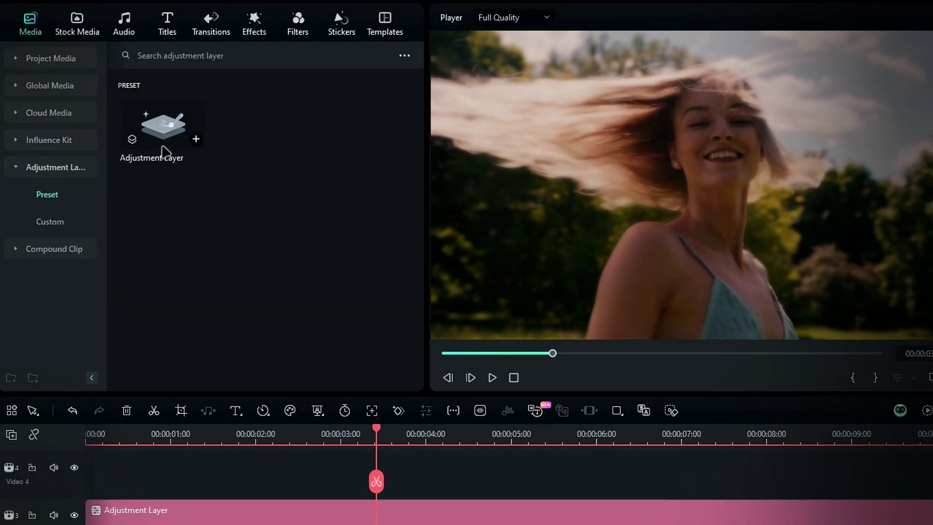
{"action": "left_click_drag", "start_coordinate": [164, 138], "coordinate": [147, 474]}
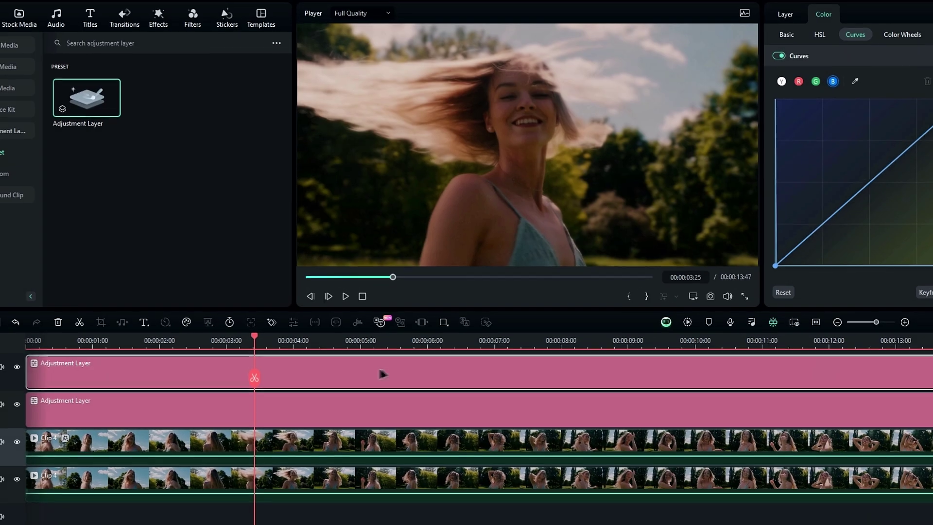
{"action": "right_click", "coordinate": [383, 372]}
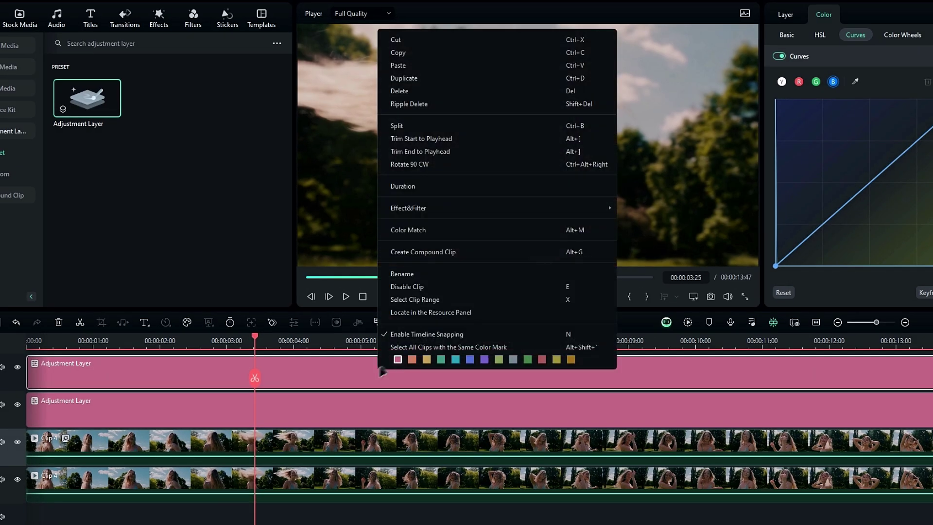
{"action": "left_click", "coordinate": [426, 360]}
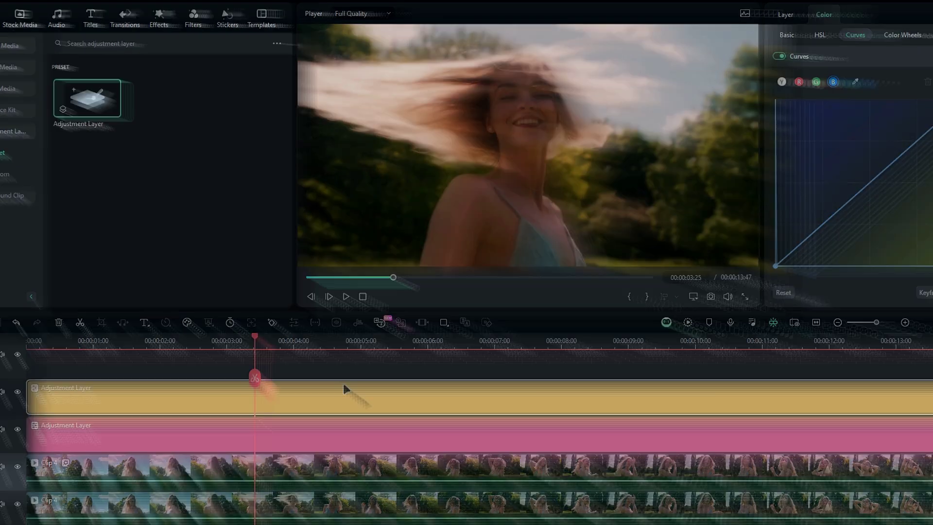
- Search the effects for 'grain' and apply Noise Map to the yellow adjustment layer
{"action": "left_click", "coordinate": [284, 33]}
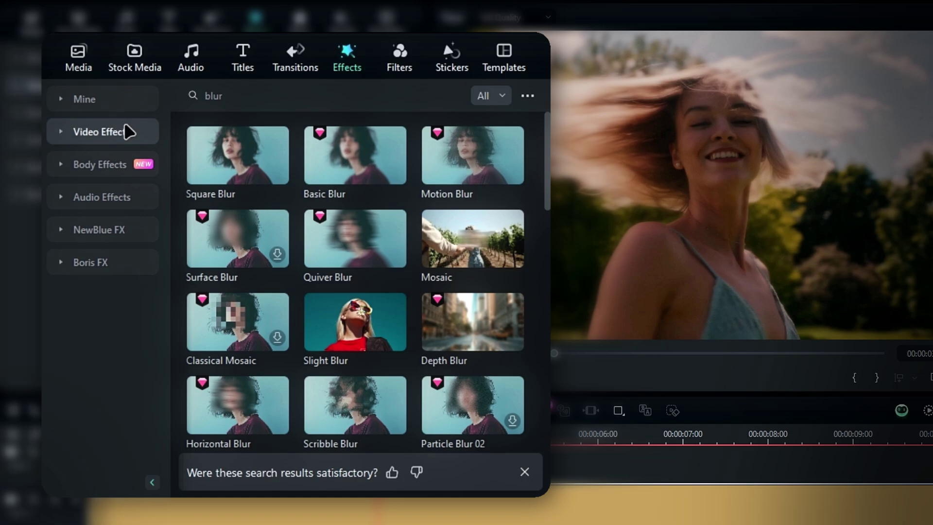
{"action": "left_click", "coordinate": [74, 131]}
{"action": "left_click", "coordinate": [242, 97]}
{"action": "type", "text": "g"}
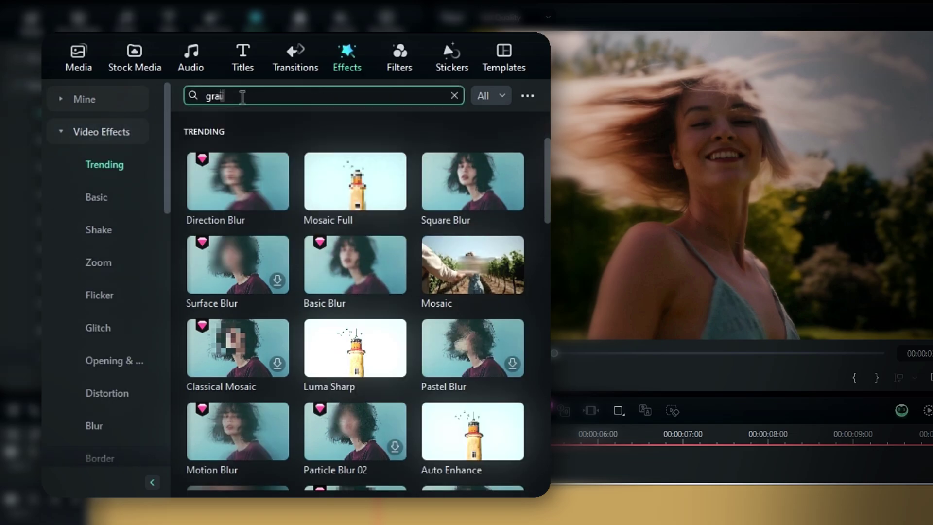
{"action": "type", "text": "rain"}
{"action": "key", "text": "Return"}
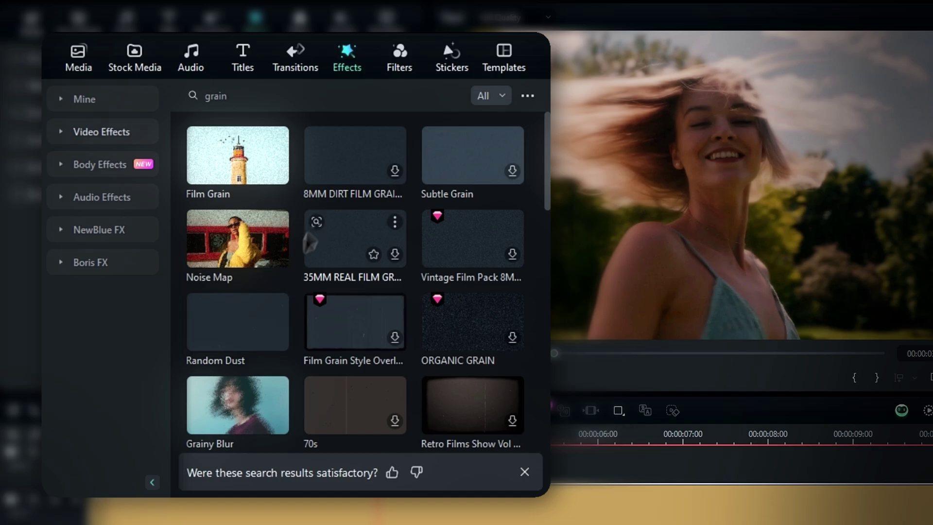
{"action": "mouse_move", "coordinate": [234, 235]}
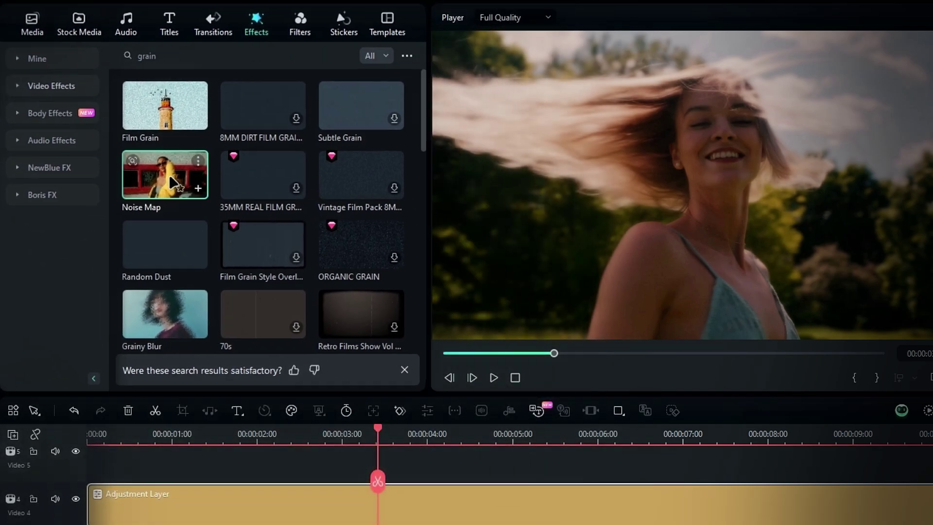
{"action": "left_click_drag", "start_coordinate": [254, 252], "coordinate": [208, 350]}
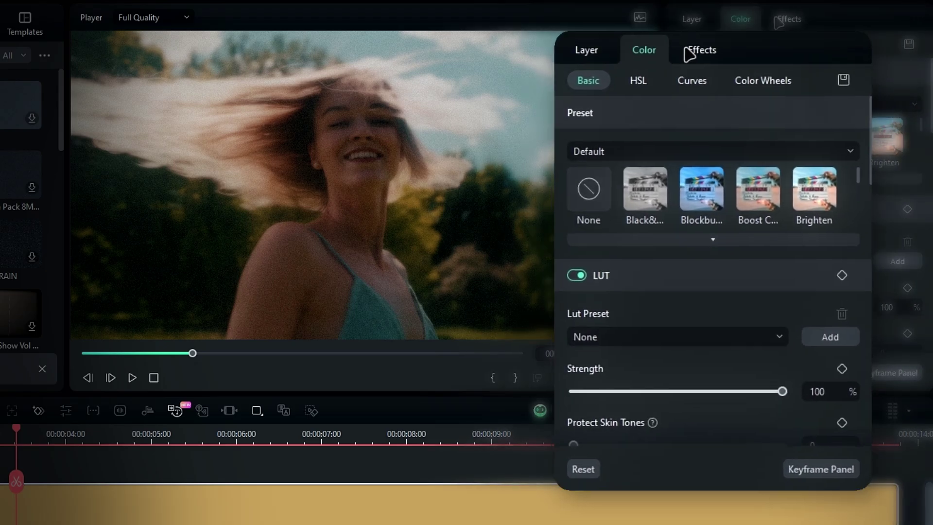
- Tune Noise Map to colour 75, intensity 20 and strength 28
{"action": "left_click", "coordinate": [695, 52]}
{"action": "left_click_drag", "start_coordinate": [781, 178], "coordinate": [769, 180]}
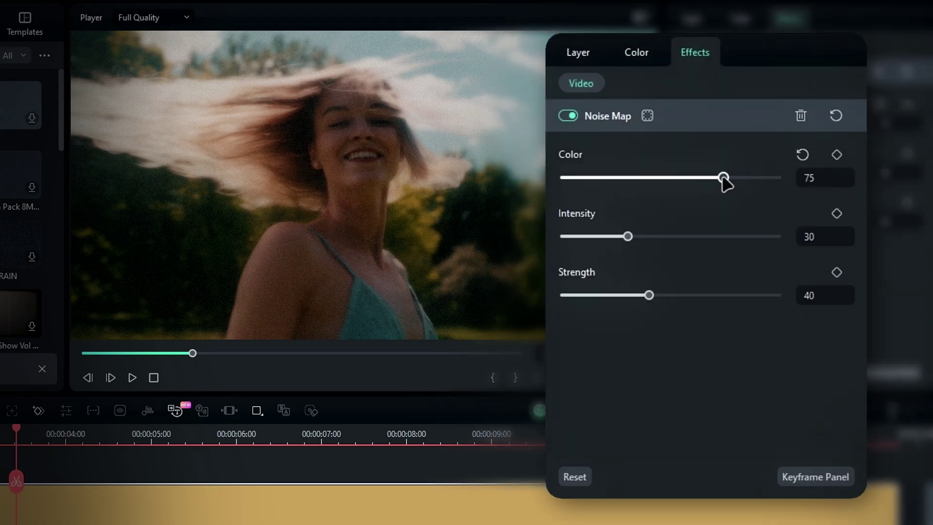
{"action": "left_click_drag", "start_coordinate": [628, 236], "coordinate": [598, 238]}
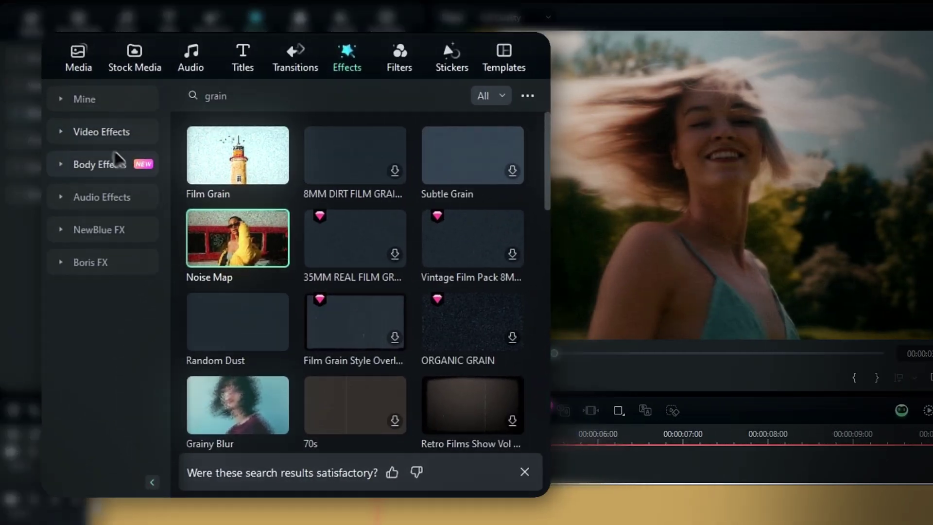
- Apply Cinematic Border 04 from the Border effects to the yellow adjustment layer
{"action": "left_click", "coordinate": [100, 139]}
{"action": "scroll", "coordinate": [114, 286], "scroll_direction": "down", "scroll_amount": 4}
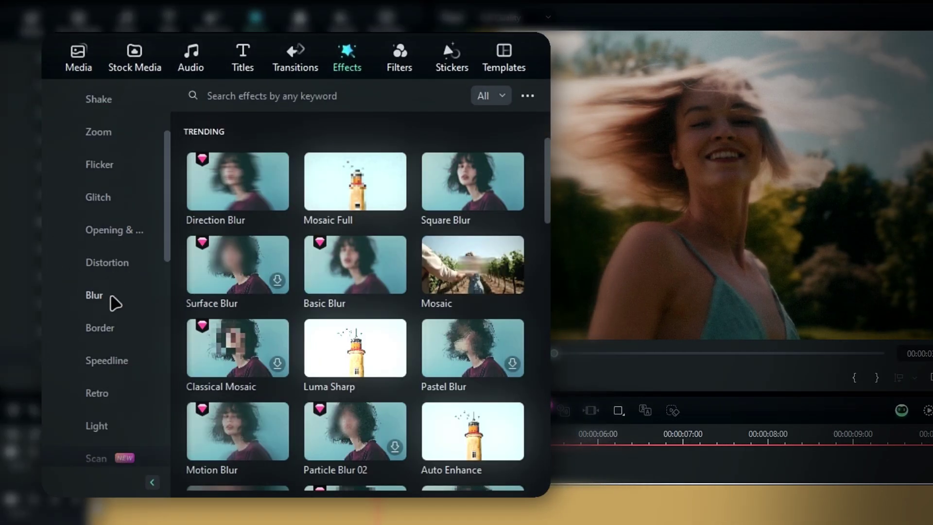
{"action": "left_click", "coordinate": [117, 325]}
{"action": "scroll", "coordinate": [355, 292], "scroll_direction": "down", "scroll_amount": 10}
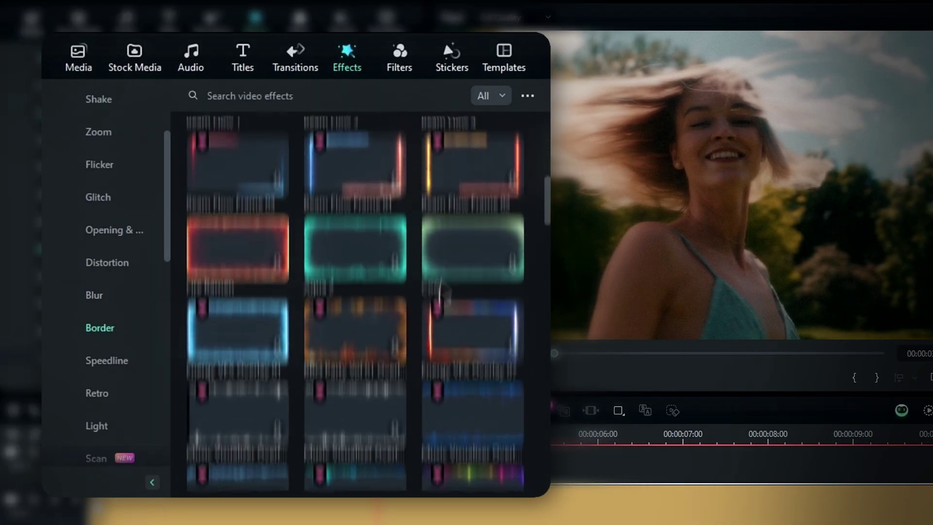
{"action": "scroll", "coordinate": [355, 291], "scroll_direction": "down", "scroll_amount": 10}
{"action": "scroll", "coordinate": [355, 292], "scroll_direction": "down", "scroll_amount": 5}
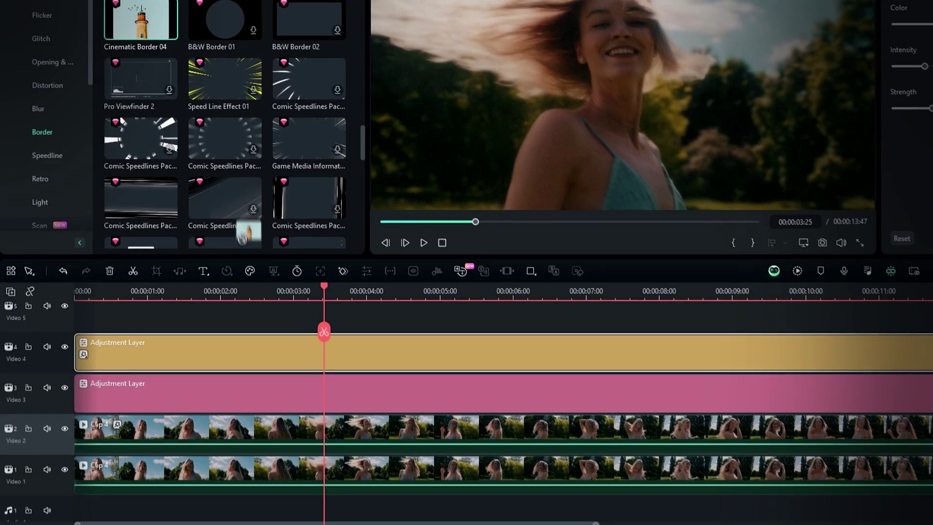
{"action": "left_click_drag", "start_coordinate": [240, 185], "coordinate": [244, 358]}
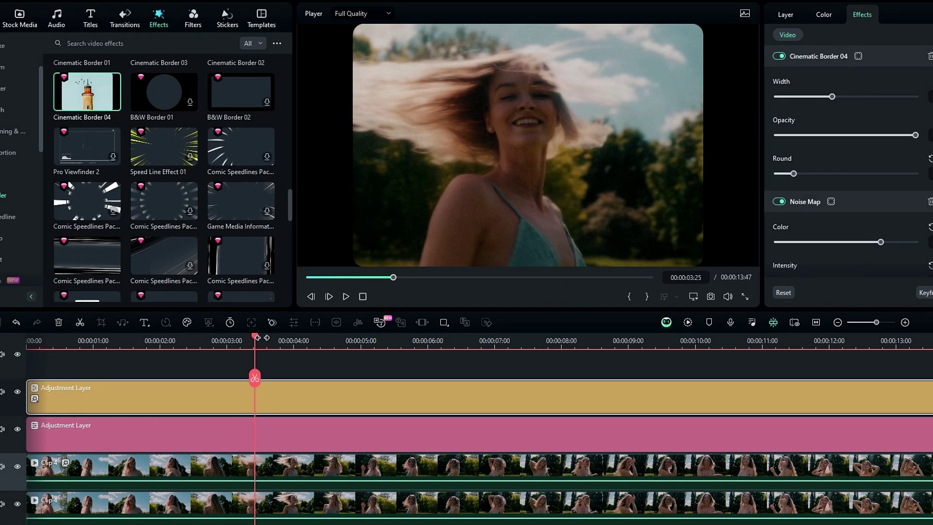
- Play the finished clip from the beginning of the timeline
{"action": "left_click", "coordinate": [30, 340]}
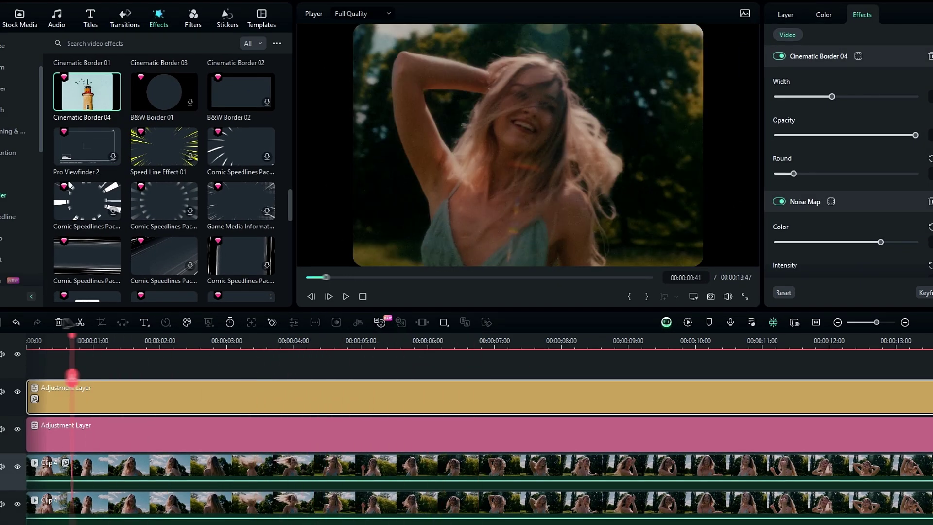